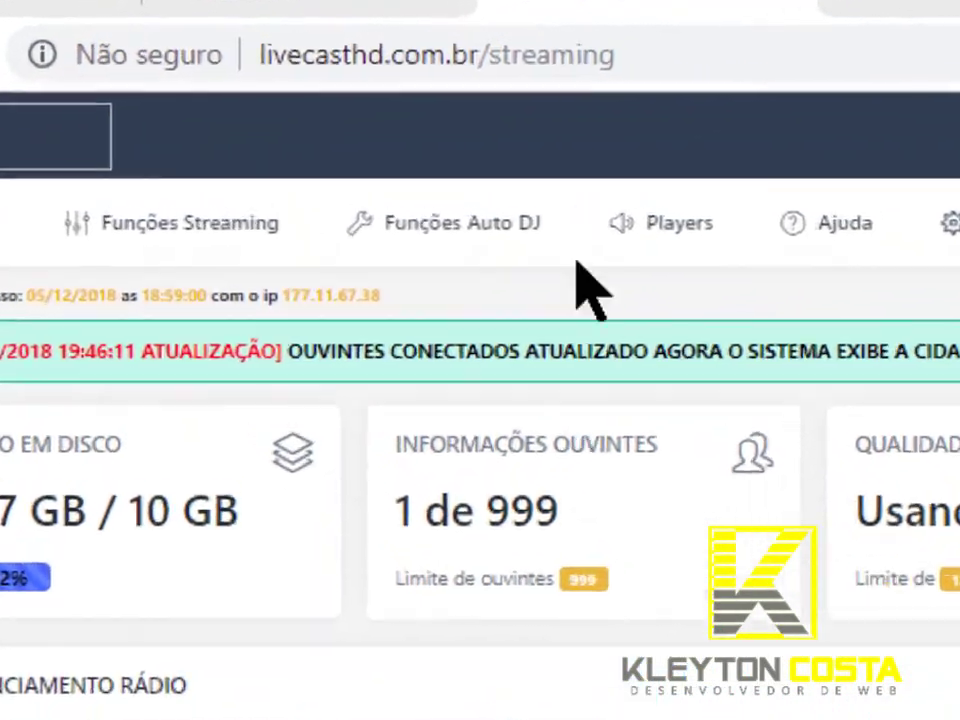
Step: Open the Auto DJ relay scheduling page, and copy the FTP connection address 13.stmip.in from the other radio's streaming panel
left_click(318, 122)
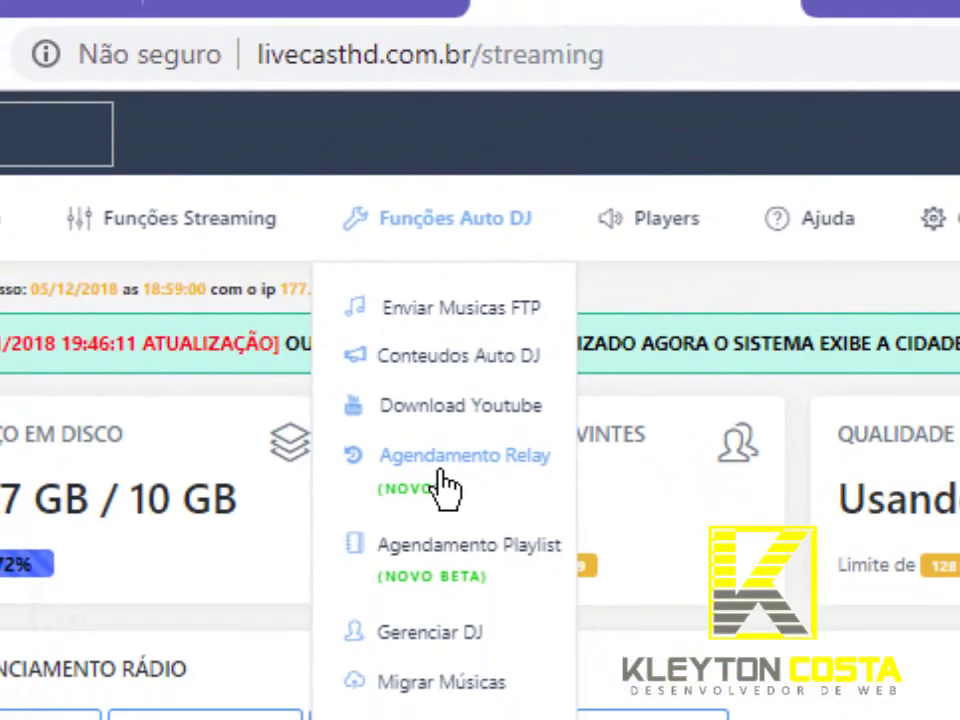
left_click(410, 583)
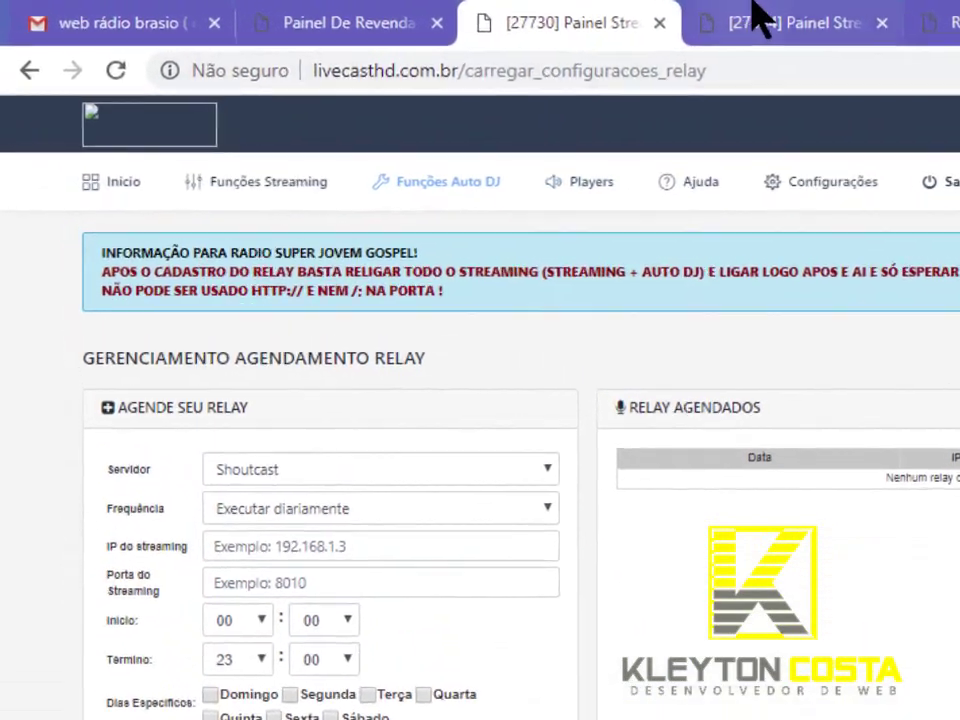
left_click(510, 18)
scroll(583, 381, "down", 1)
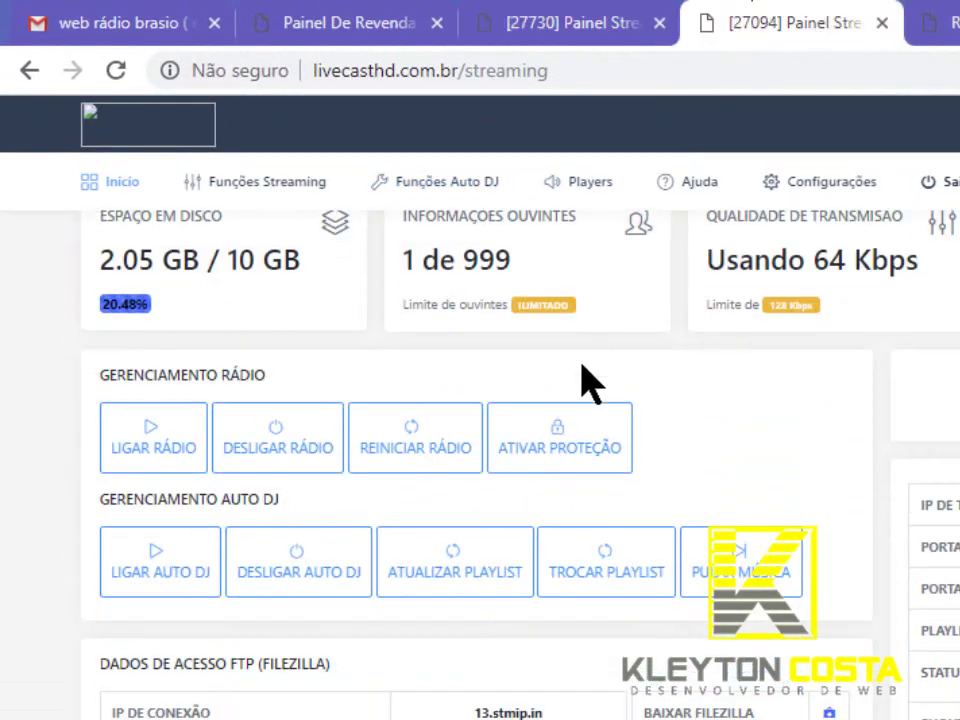
left_click_drag(474, 711, 543, 712)
key("ctrl+c")
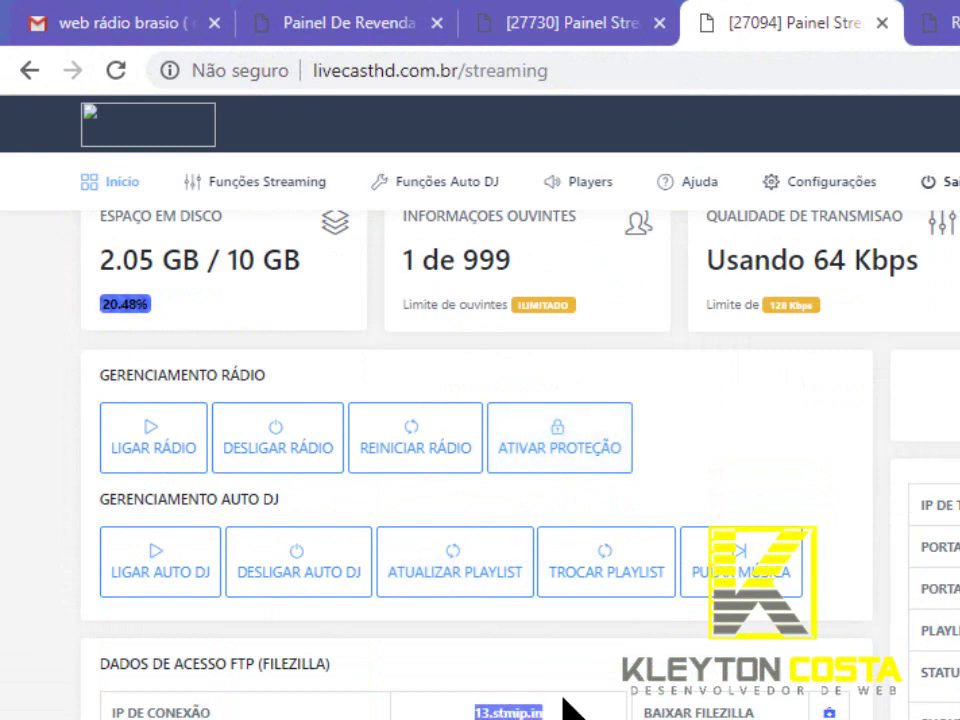
Step: Return to the relay scheduling form, keep Shoutcast as the server and set the frequency to Executar em dias específicos
left_click(556, 10)
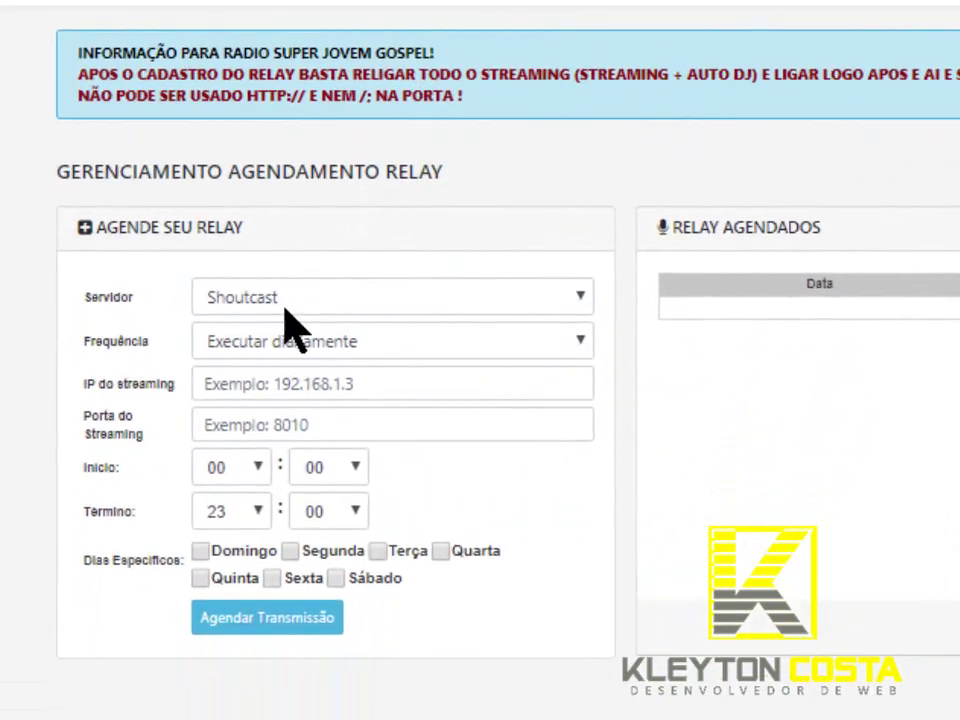
left_click(286, 200)
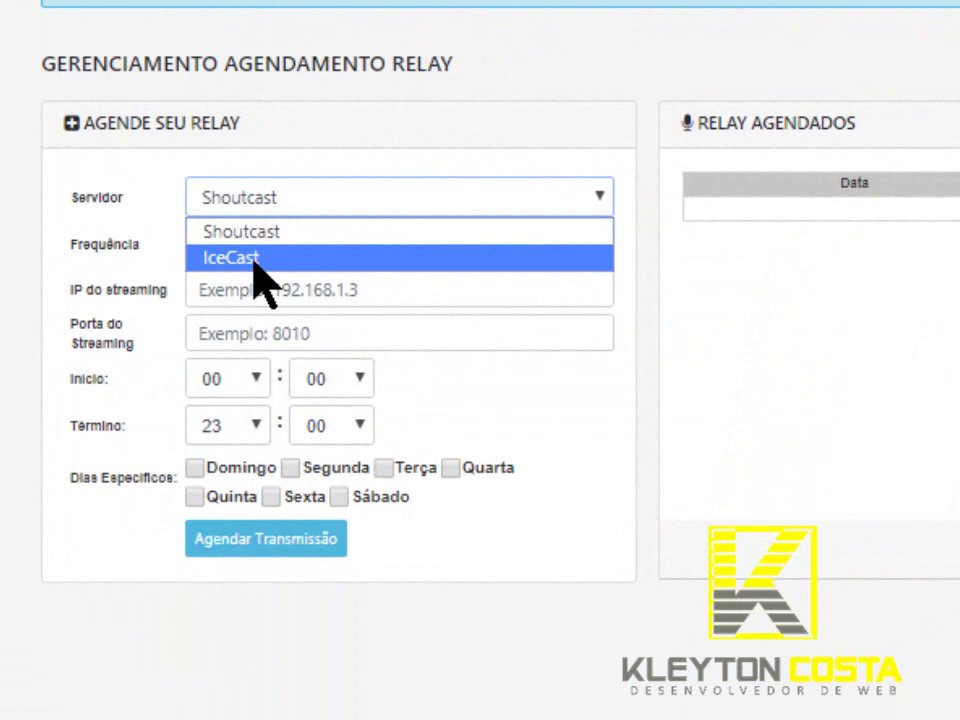
left_click(284, 238)
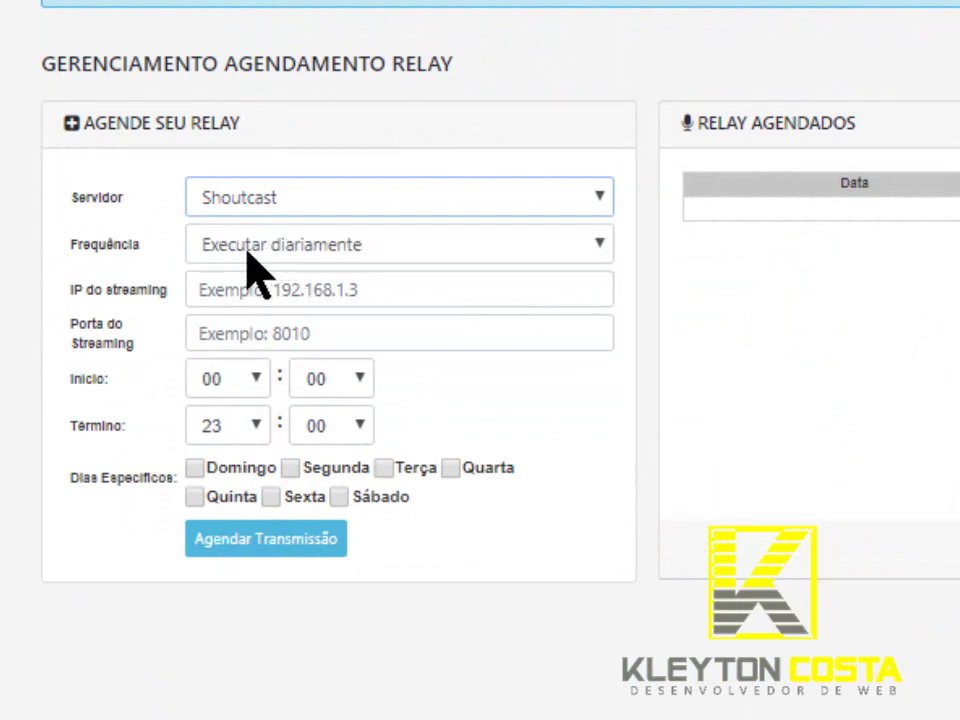
left_click(248, 253)
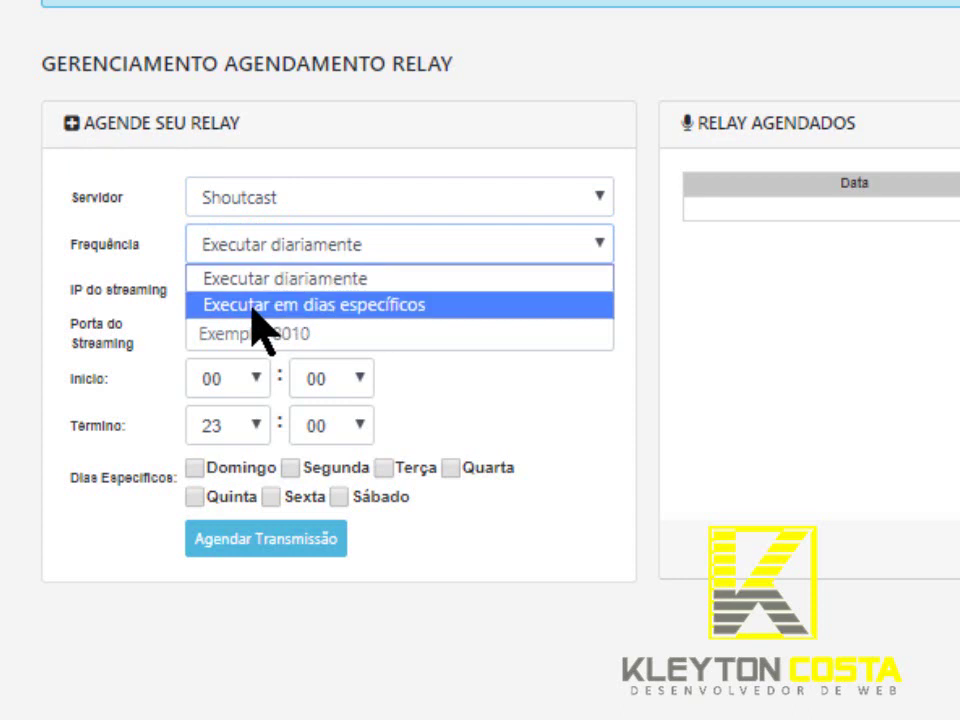
left_click(252, 308)
Step: Paste 13.stmip.in as the relay's streaming IP and set the streaming port to 27094
left_click(219, 296)
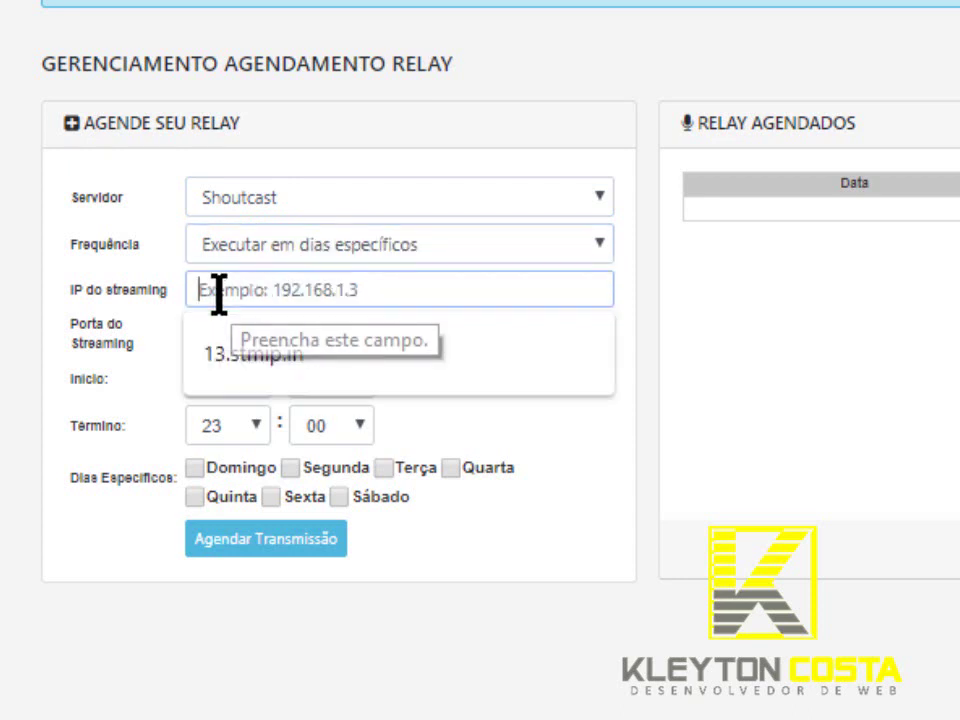
right_click(219, 296)
left_click(285, 500)
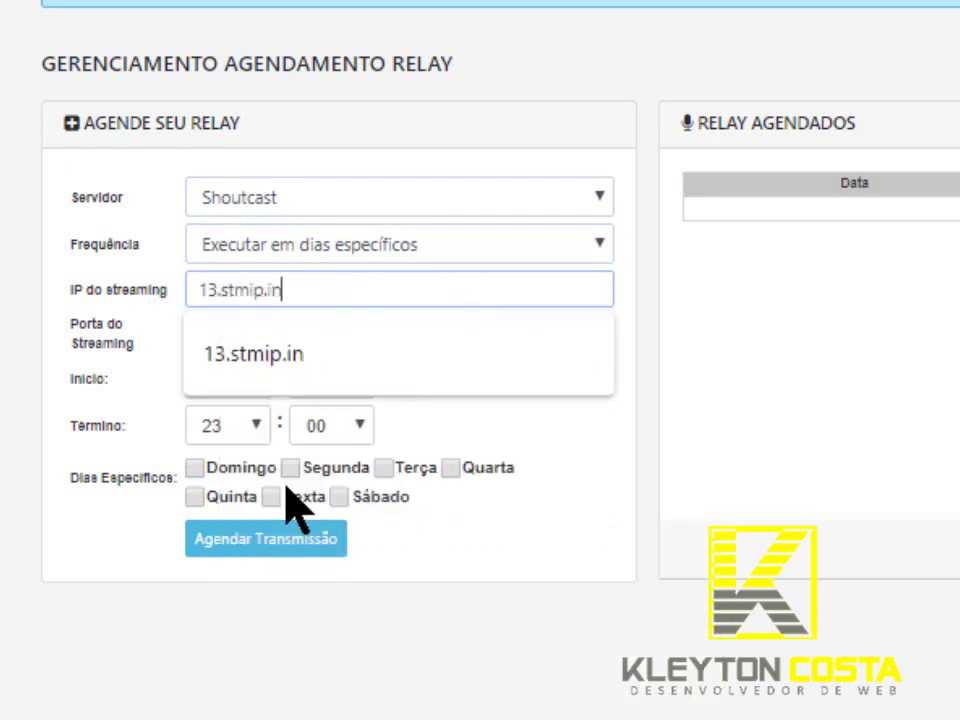
left_click(100, 380)
left_click(251, 332)
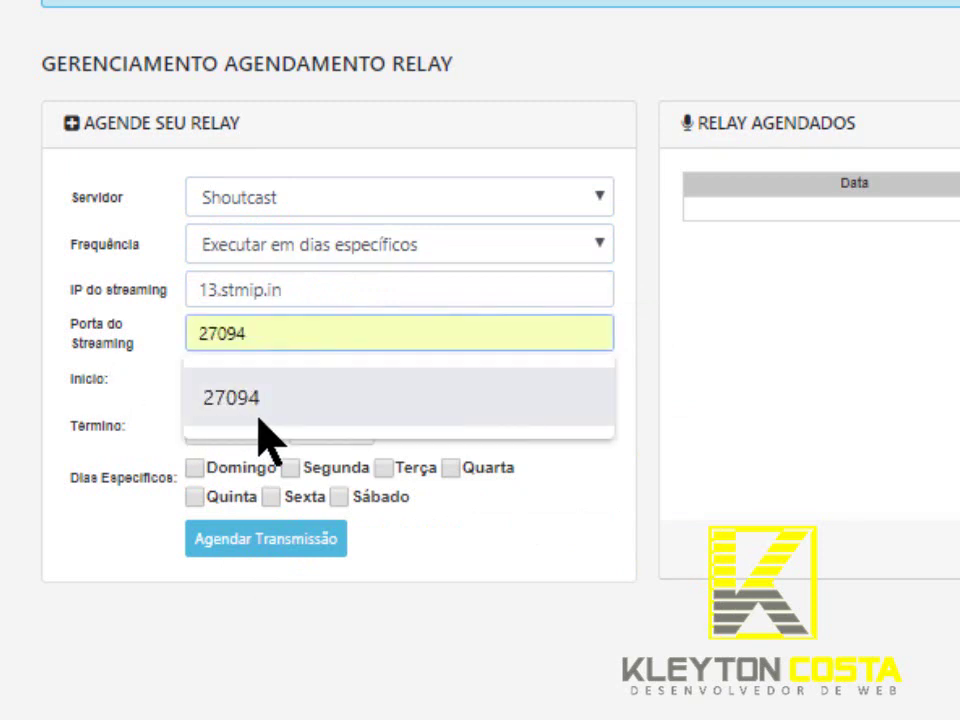
left_click(264, 411)
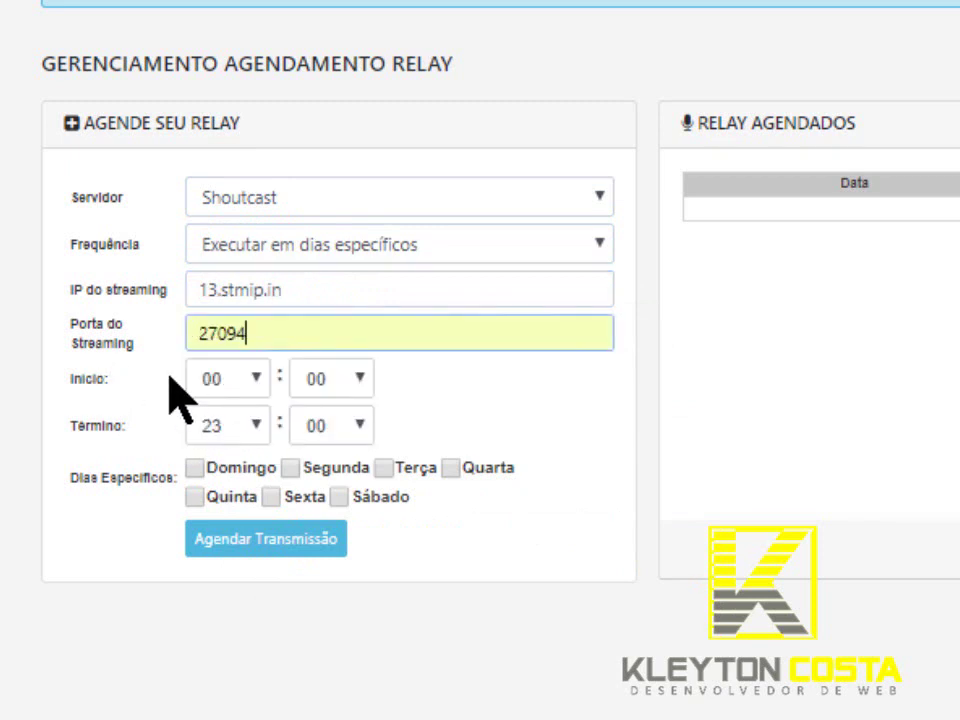
Step: Set the relay's start time to 09:45 and its end time to 13:00
left_click(250, 390)
key("Escape")
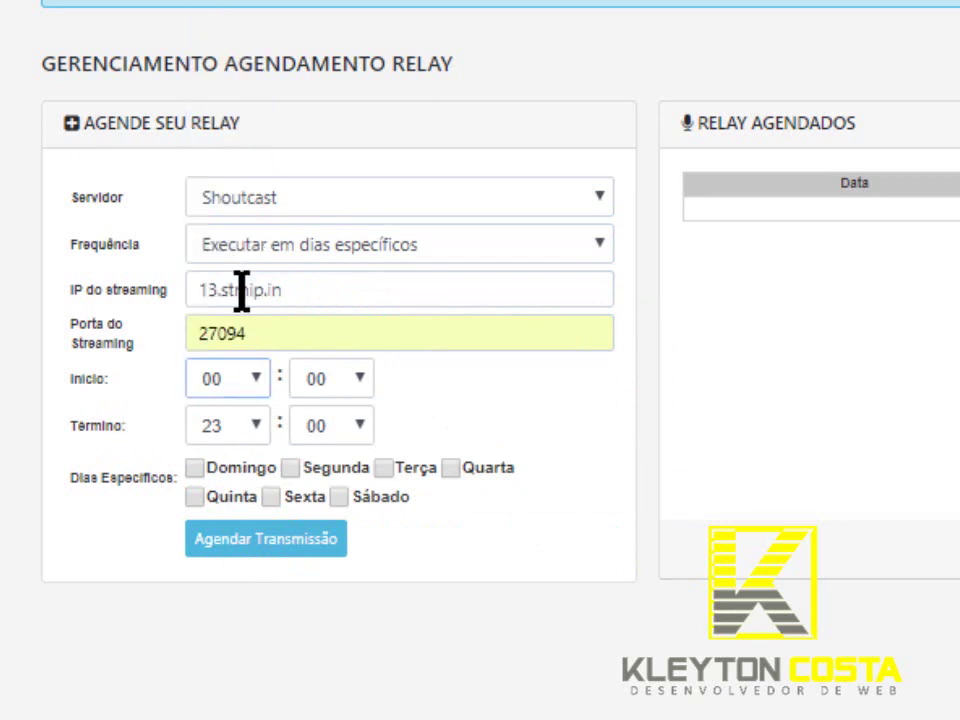
key("9")
left_click(343, 378)
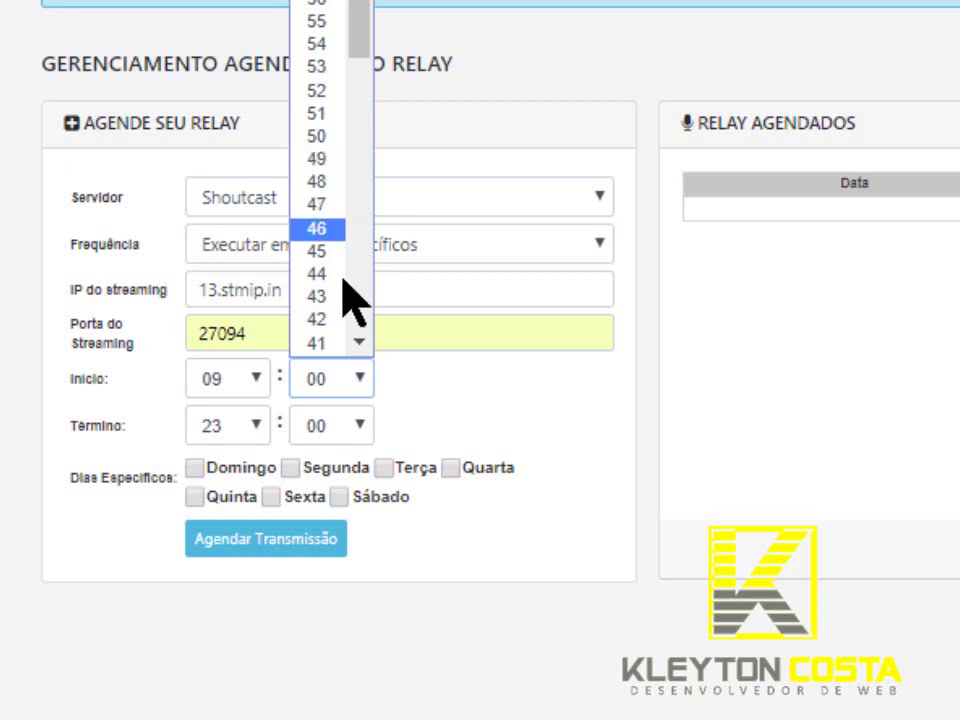
left_click(324, 251)
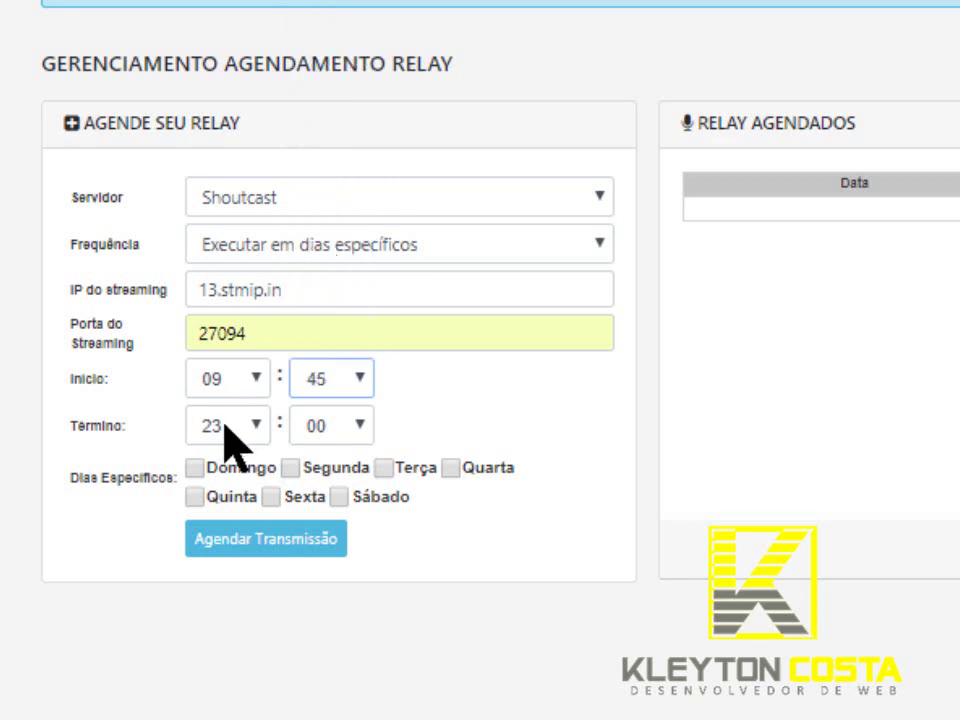
left_click(152, 446)
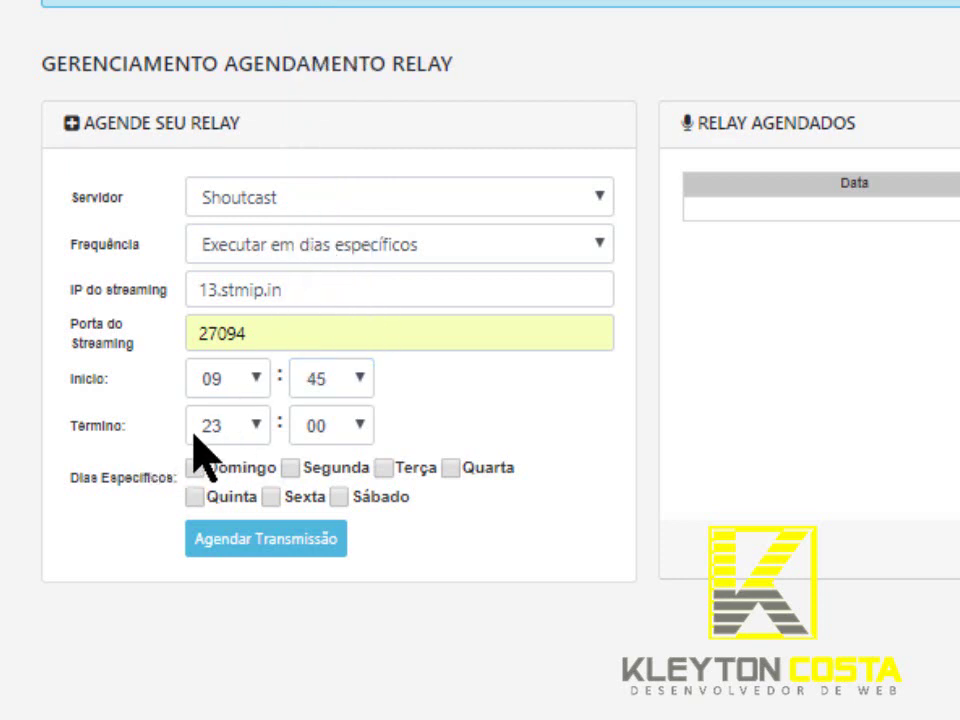
left_click(255, 428)
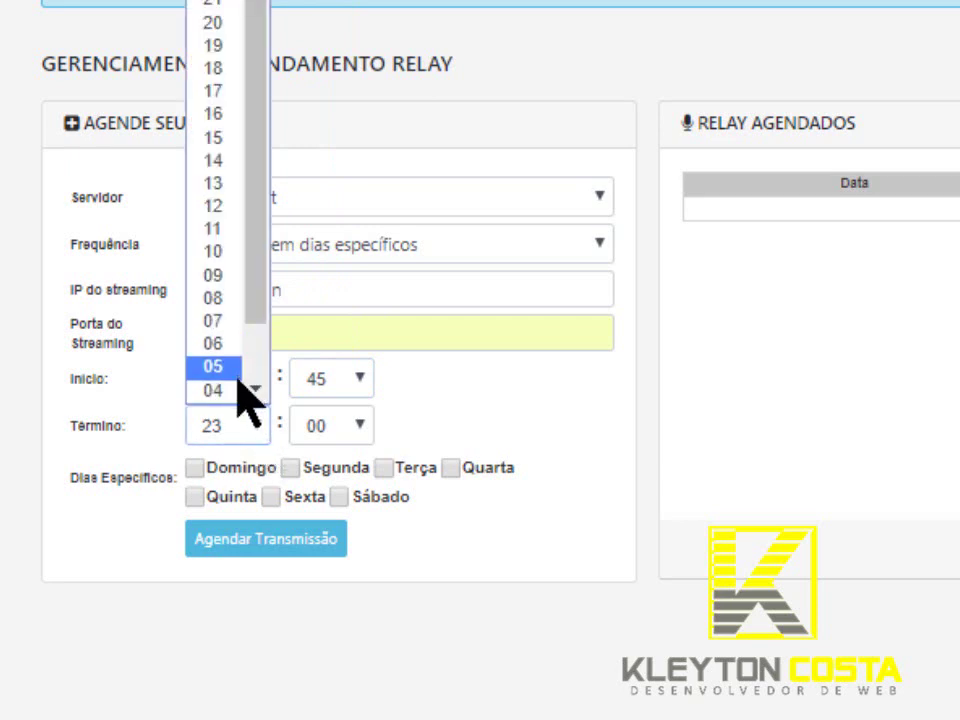
left_click(236, 200)
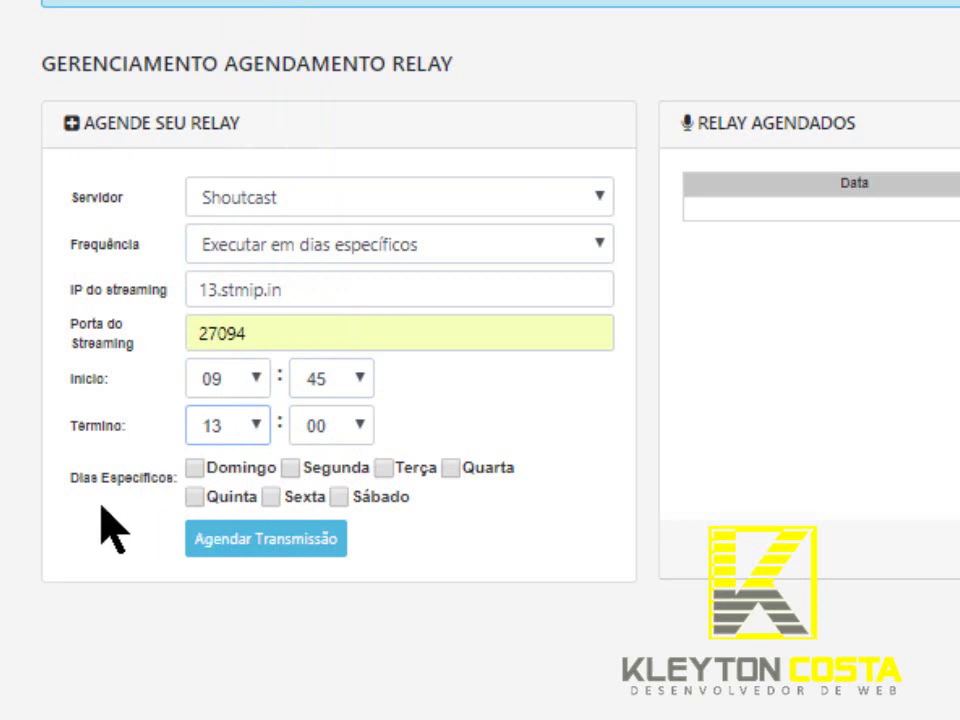
Step: Select Domingo and Sábado as the specific days and submit the relay schedule
left_click(196, 469)
left_click(340, 497)
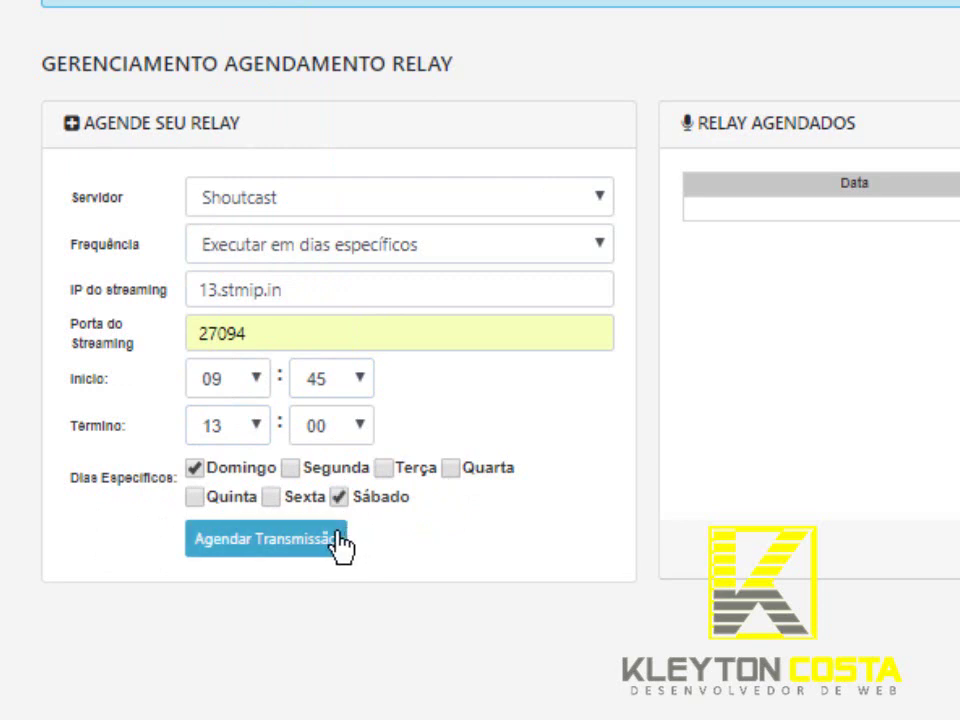
left_click(270, 558)
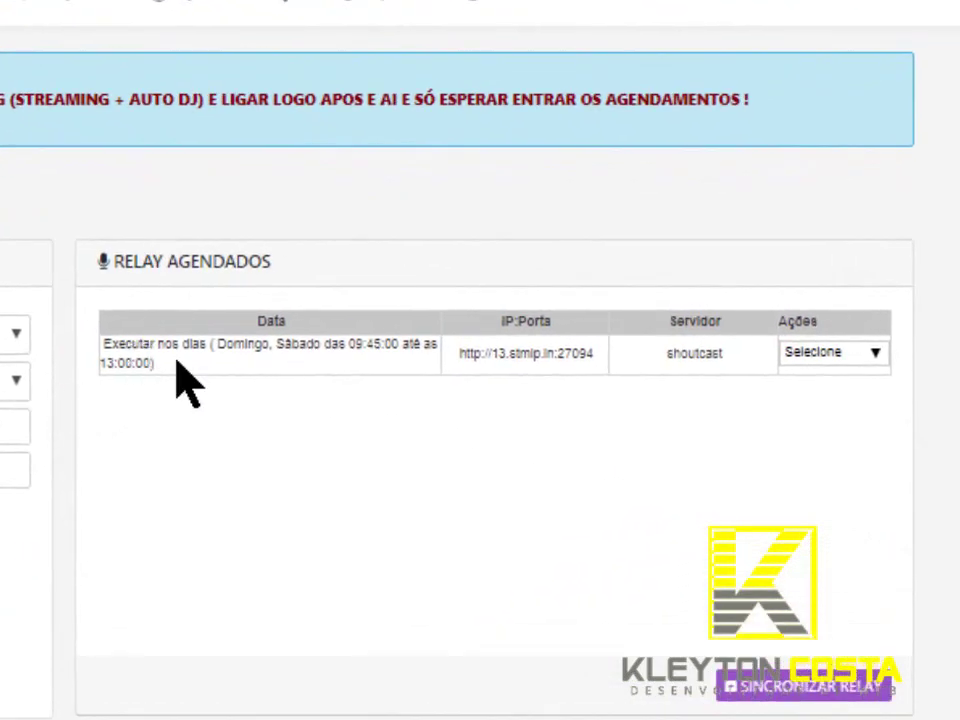
Step: Check the new entry's days and times under Relay Agendados, synchronize the relay schedules and close the resulting message
left_click_drag(176, 364, 422, 364)
left_click(444, 444)
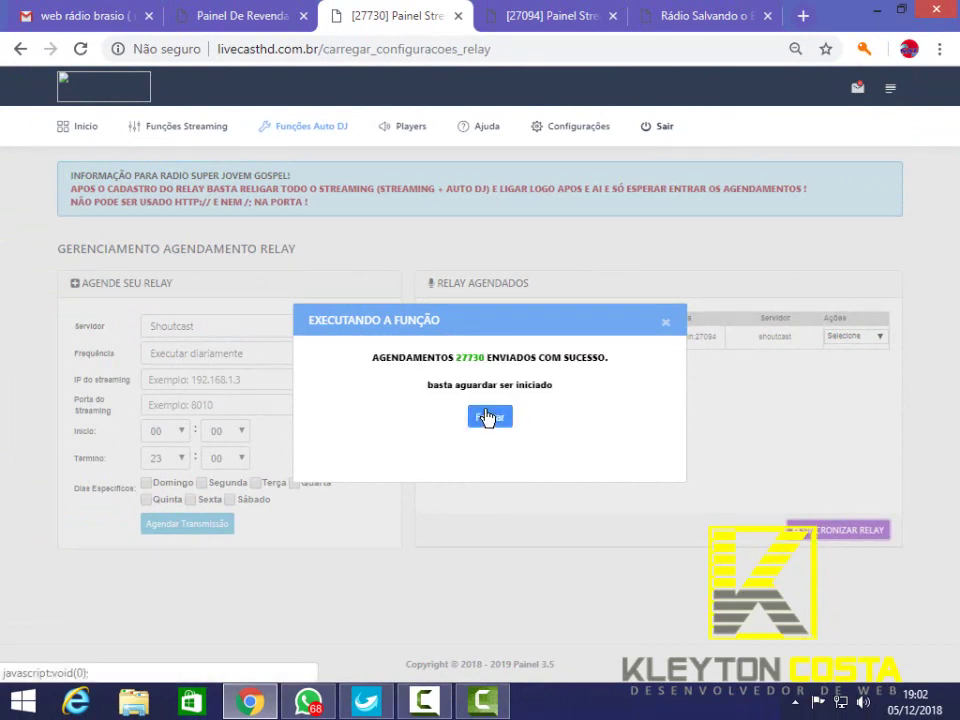
left_click(489, 417)
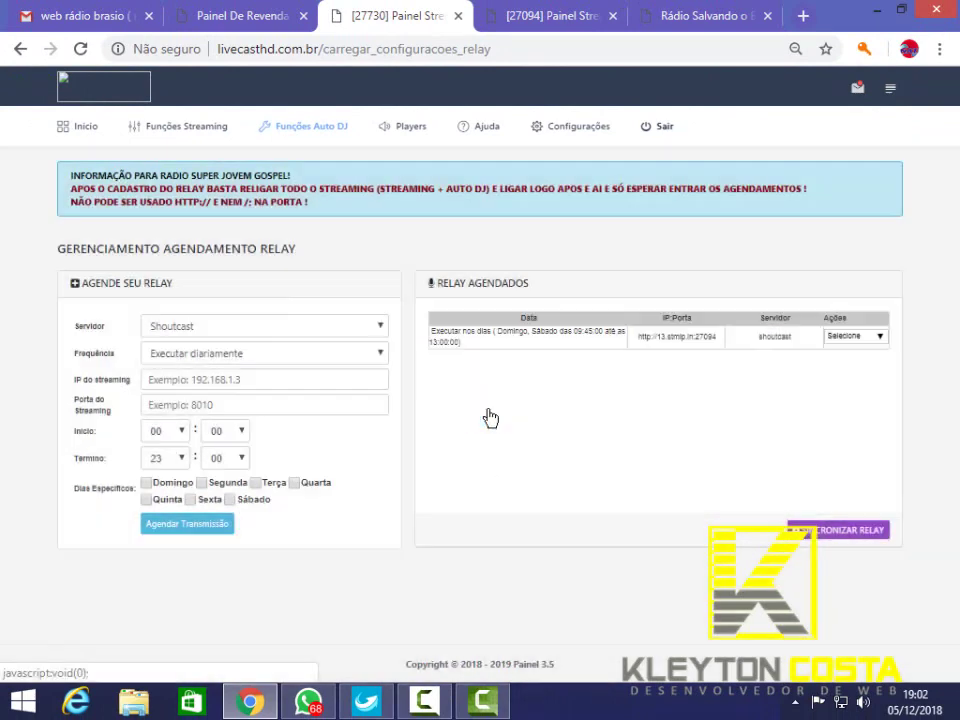
Step: Restart the radio streaming from the panel's home page
left_click(74, 134)
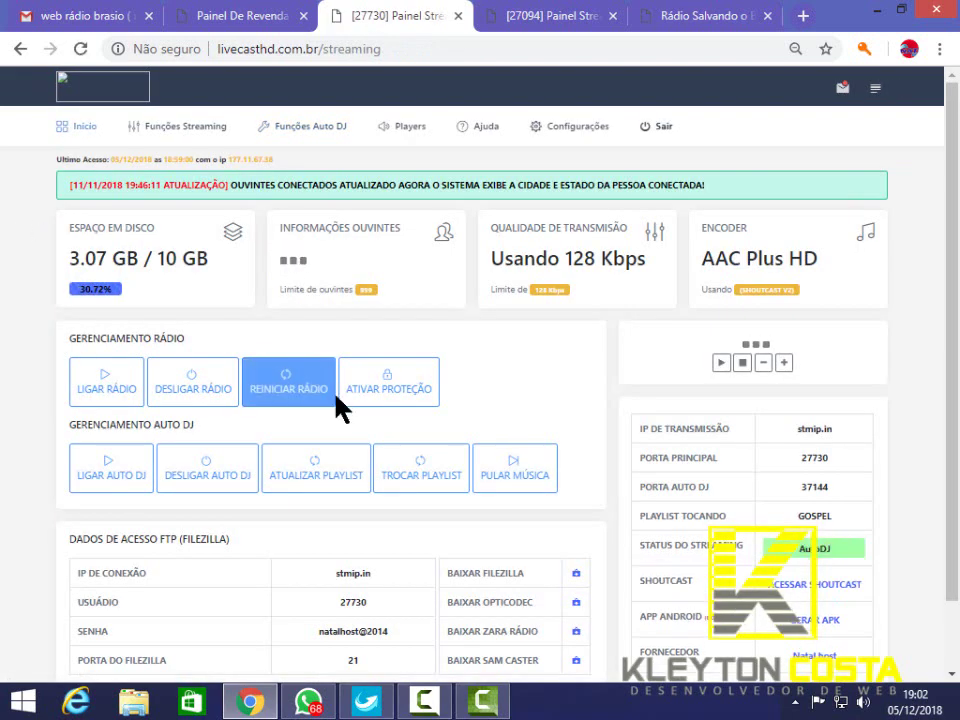
left_click(278, 400)
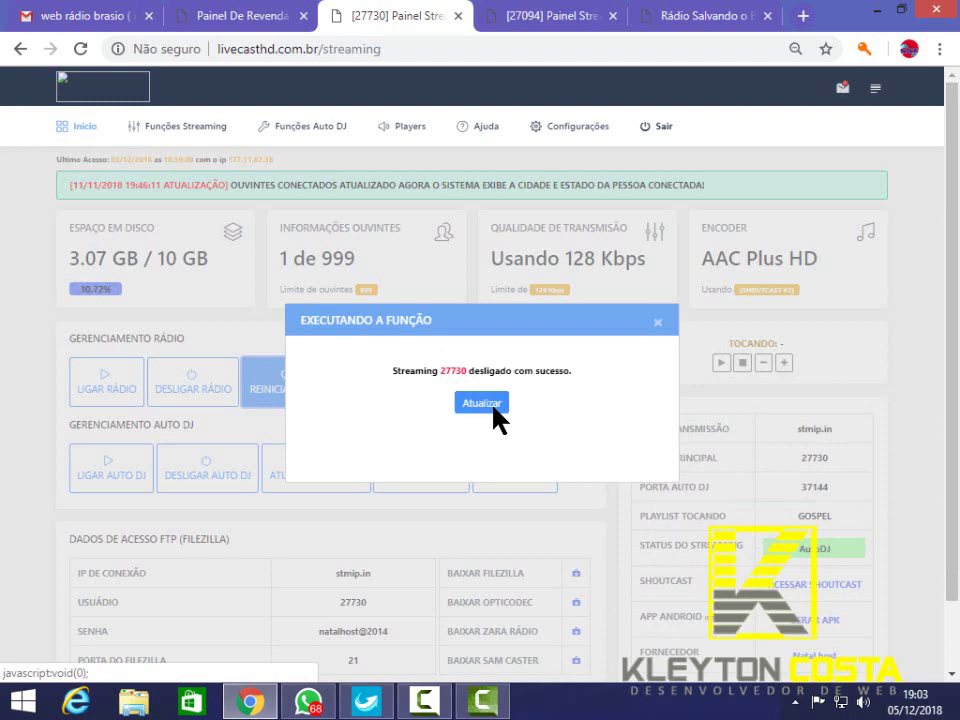
left_click(496, 414)
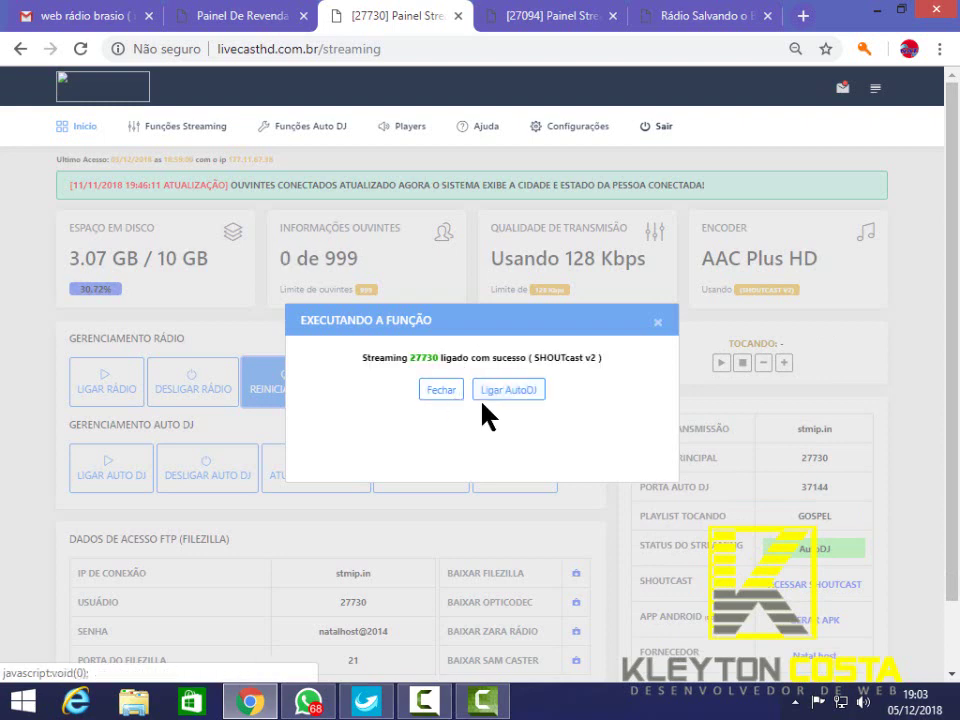
Step: Turn on AutoDJ with the GOSPEL playlist in sequential order, 4 seconds and 128 Kbps, and refresh the panel
left_click(498, 394)
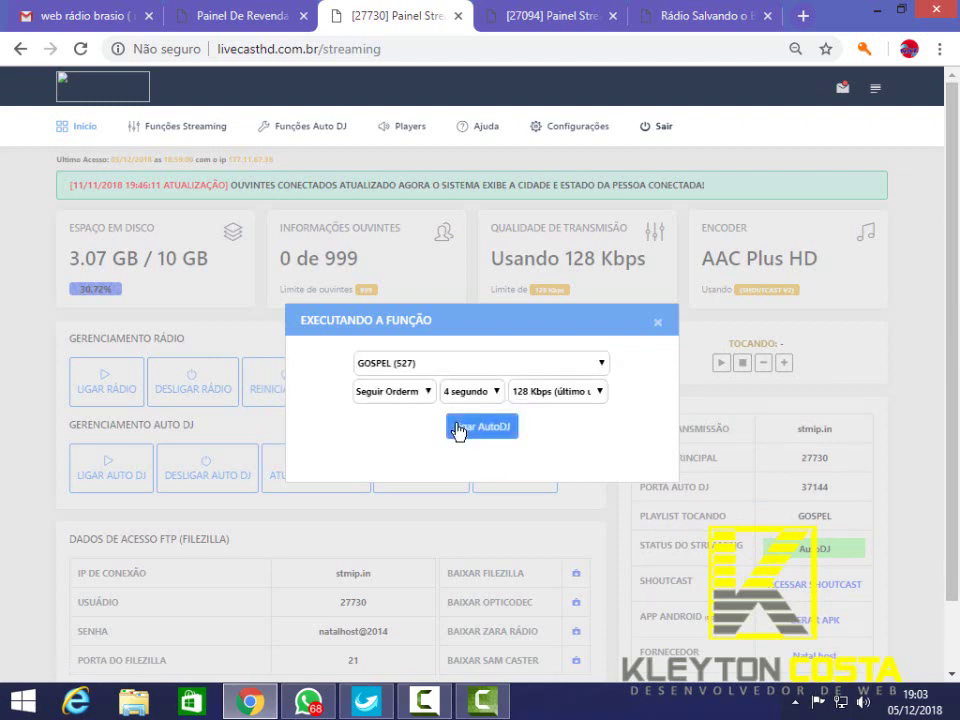
left_click(460, 427)
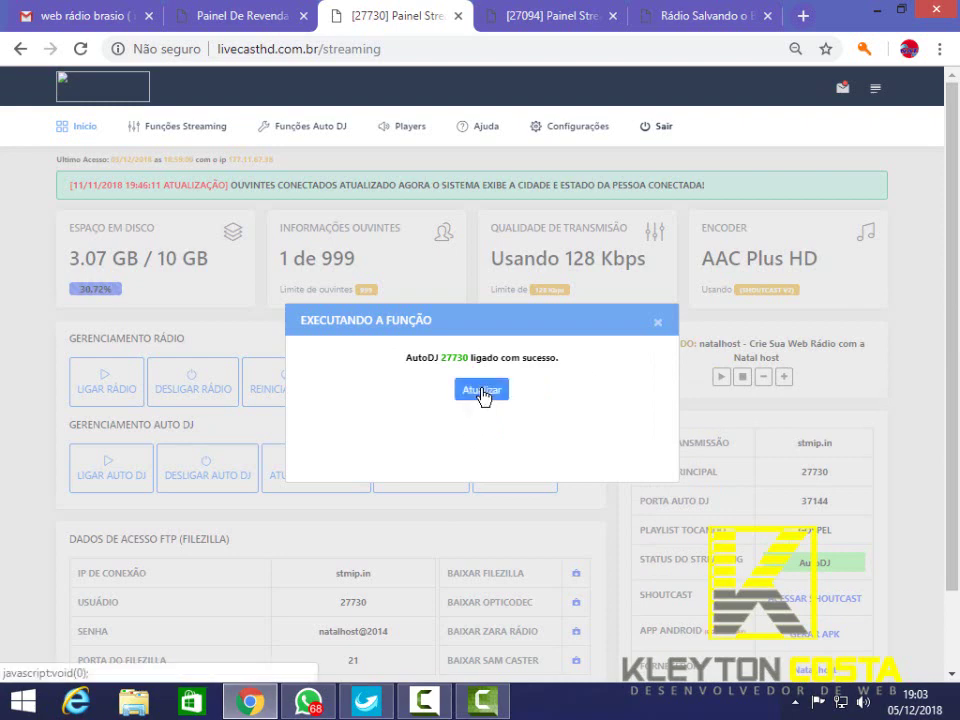
left_click(482, 391)
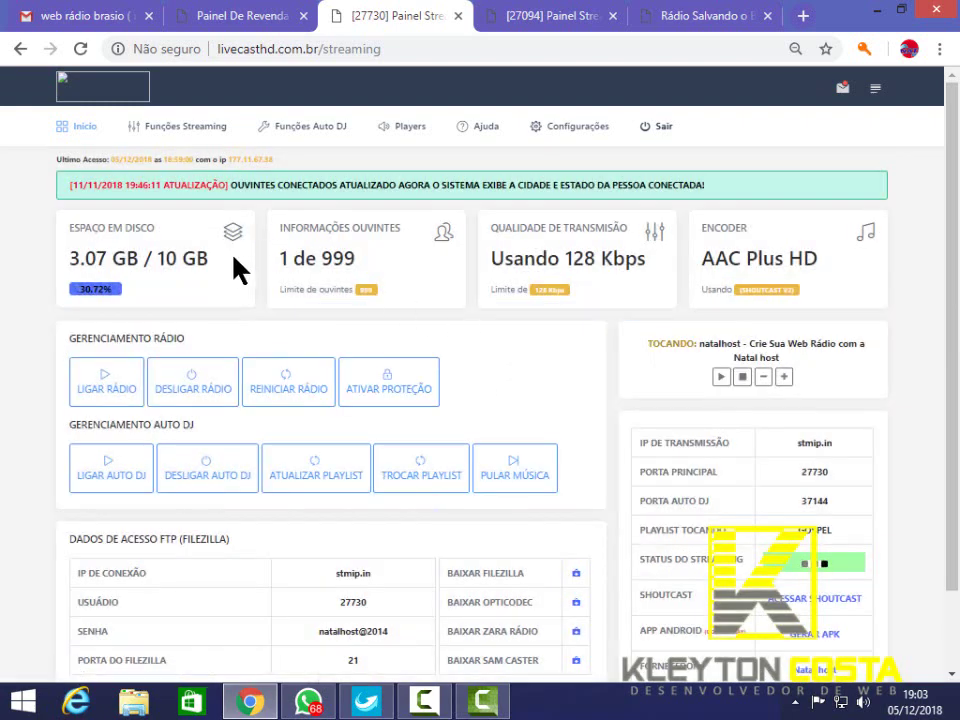